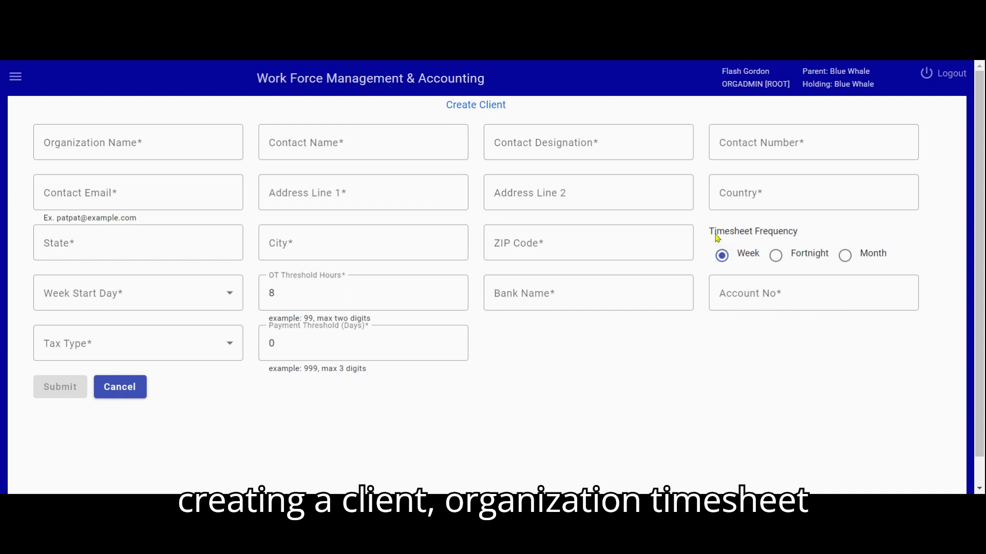
Try the Fortnight and Month timesheet frequencies for the new client and return to Week.
drag(709, 231, 801, 233)
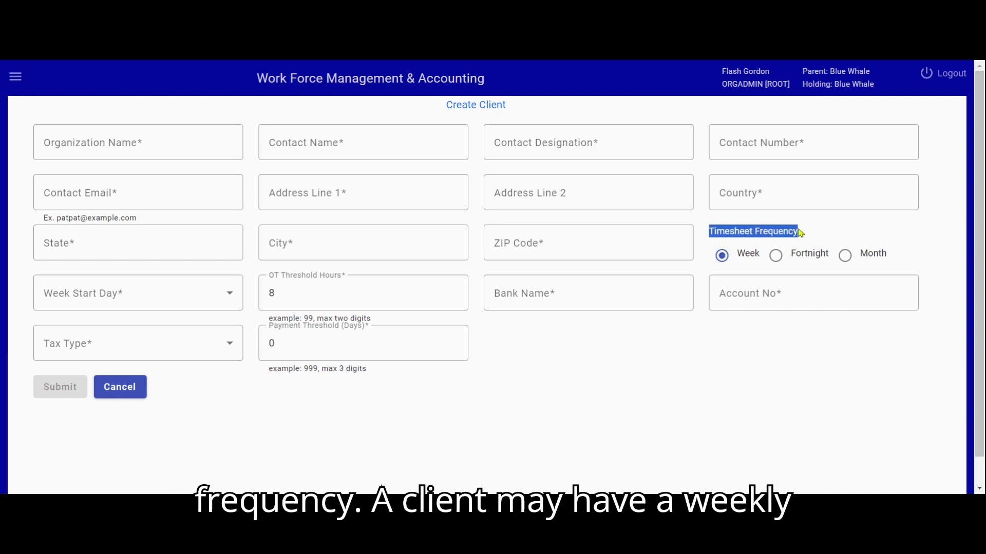
click(776, 256)
click(845, 256)
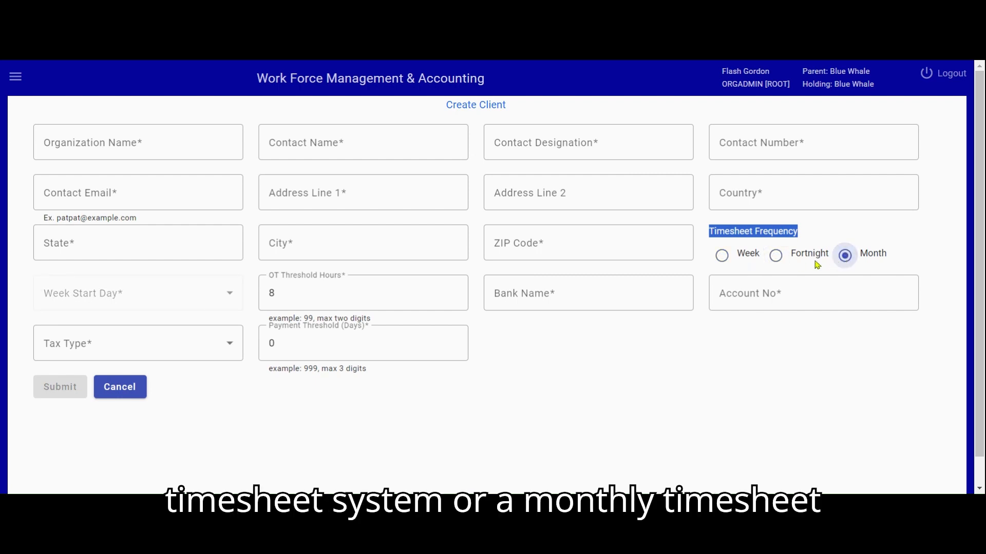
click(722, 256)
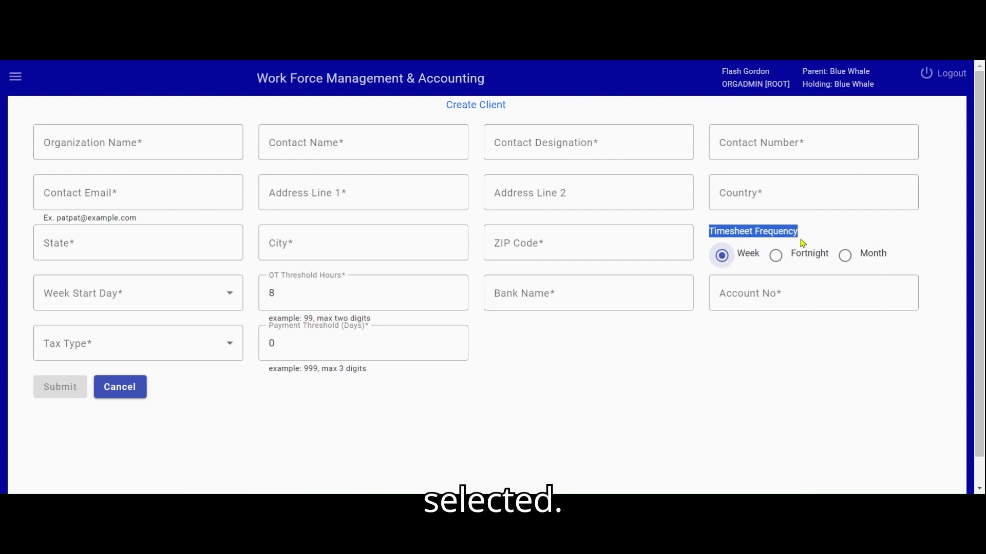
click(410, 63)
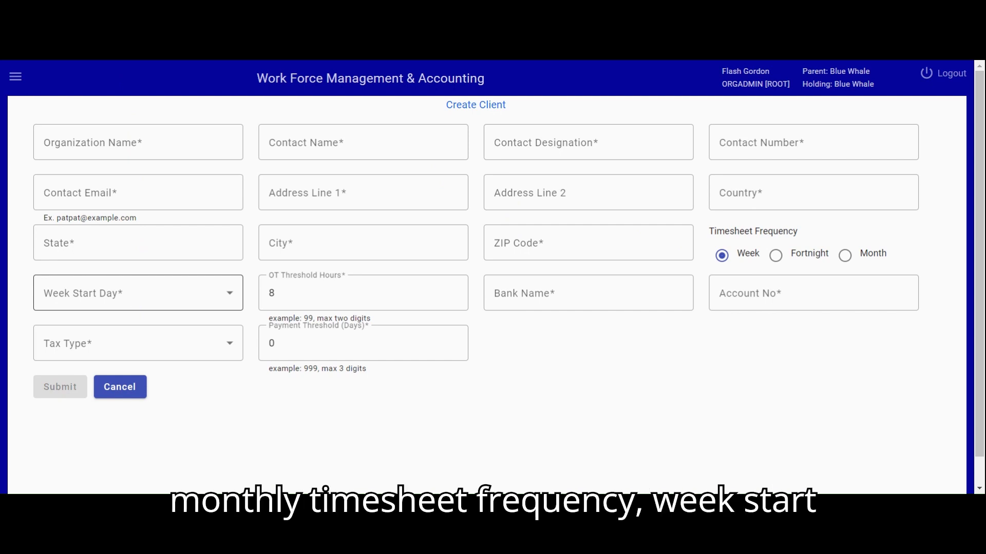
Try Tuesday and Monday as the new client's week start day.
click(229, 293)
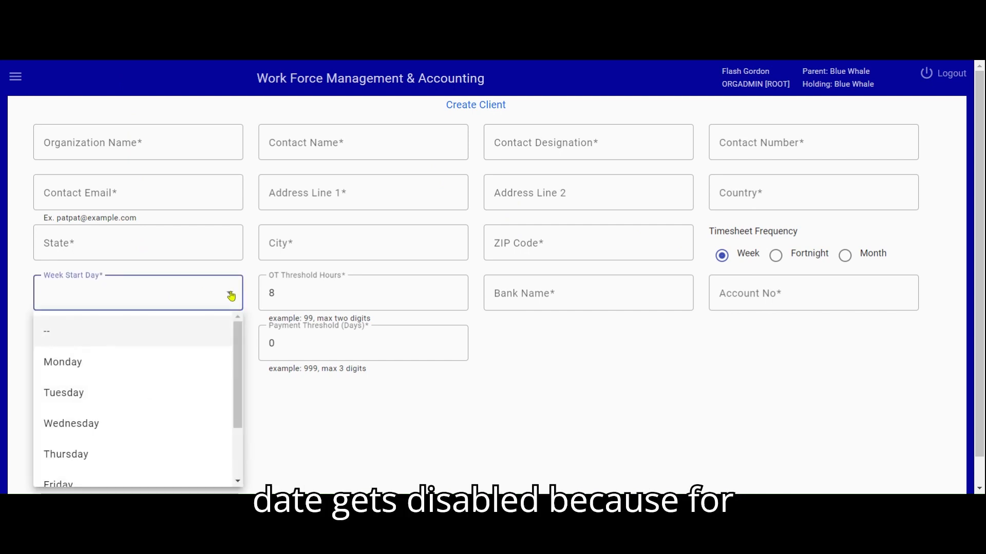
click(159, 397)
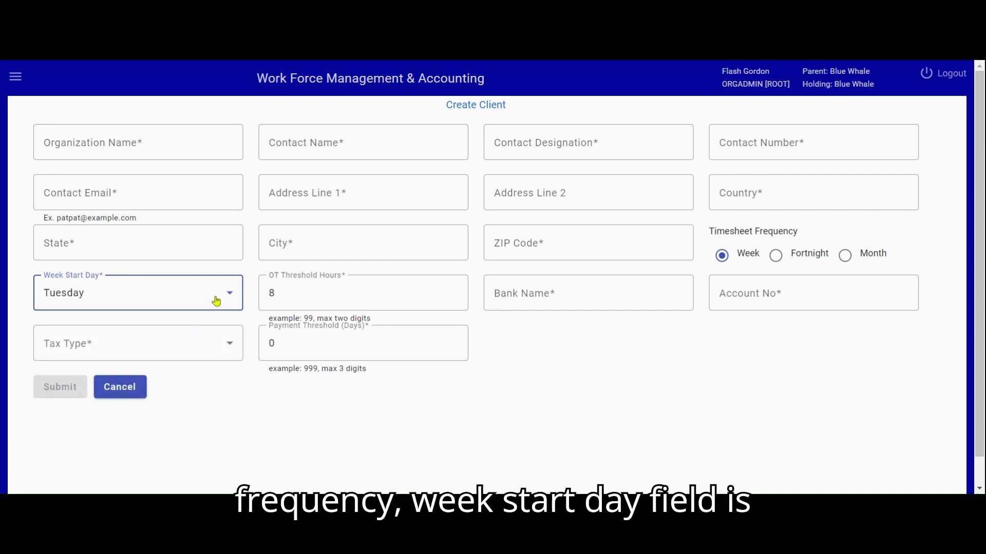
click(253, 60)
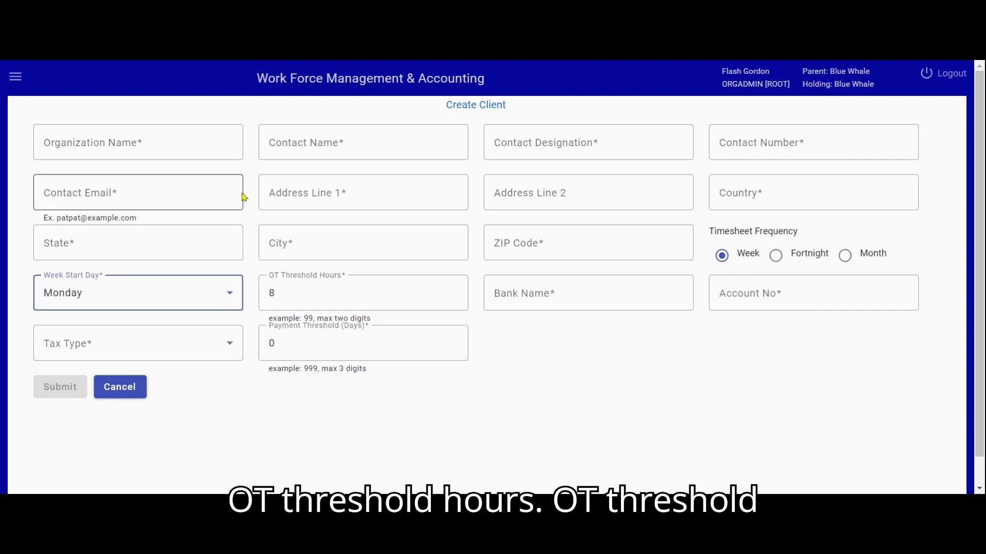
Examine the overtime threshold hours setting on the client creation form.
drag(274, 276, 349, 279)
click(431, 300)
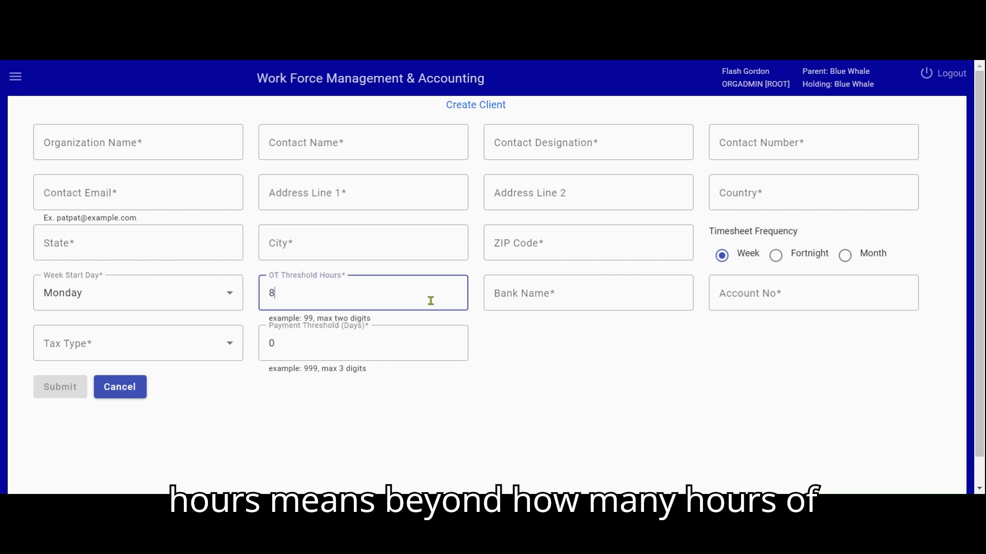
drag(271, 276, 341, 275)
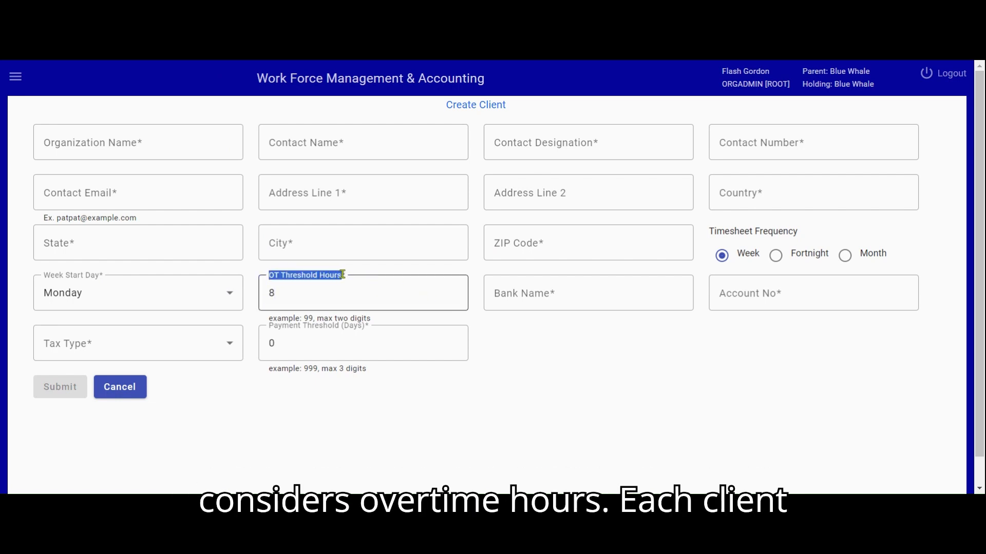
click(343, 275)
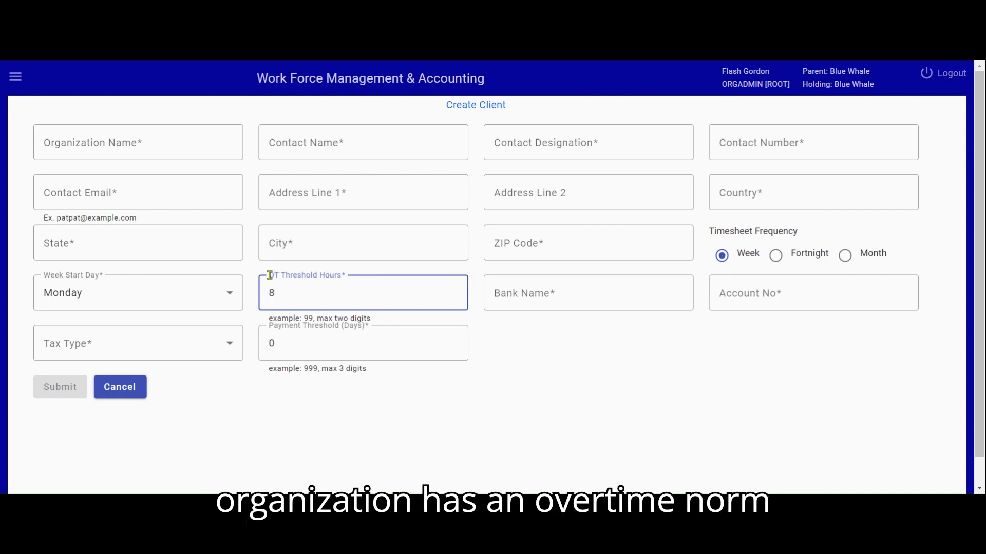
drag(270, 276, 336, 276)
click(338, 276)
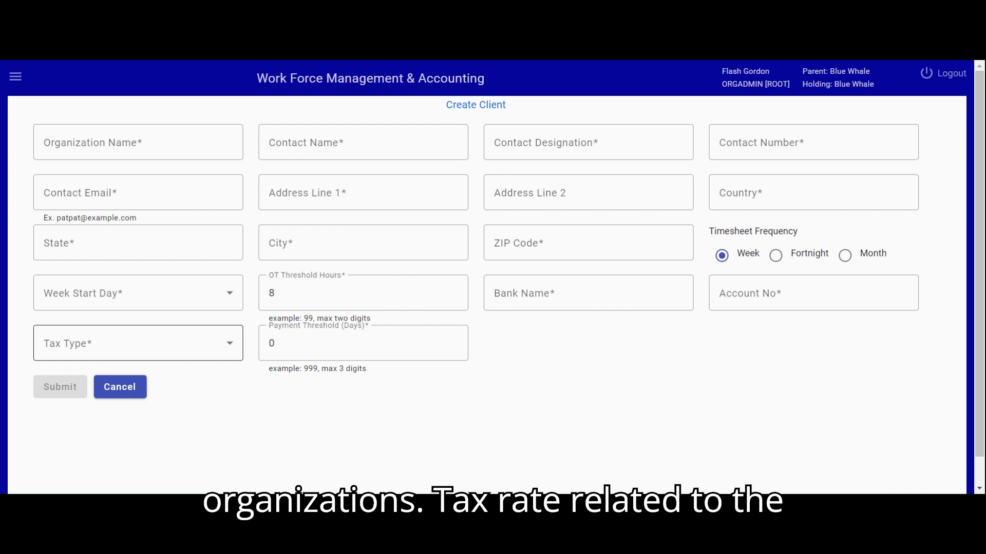
Set the new client's tax type to Client Tax.
click(232, 349)
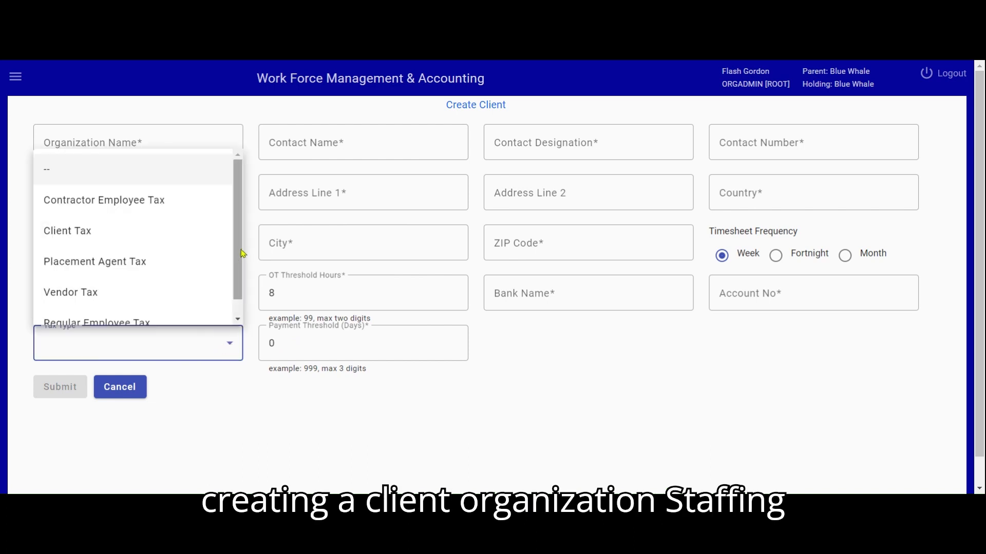
scroll(240, 257, down, 1)
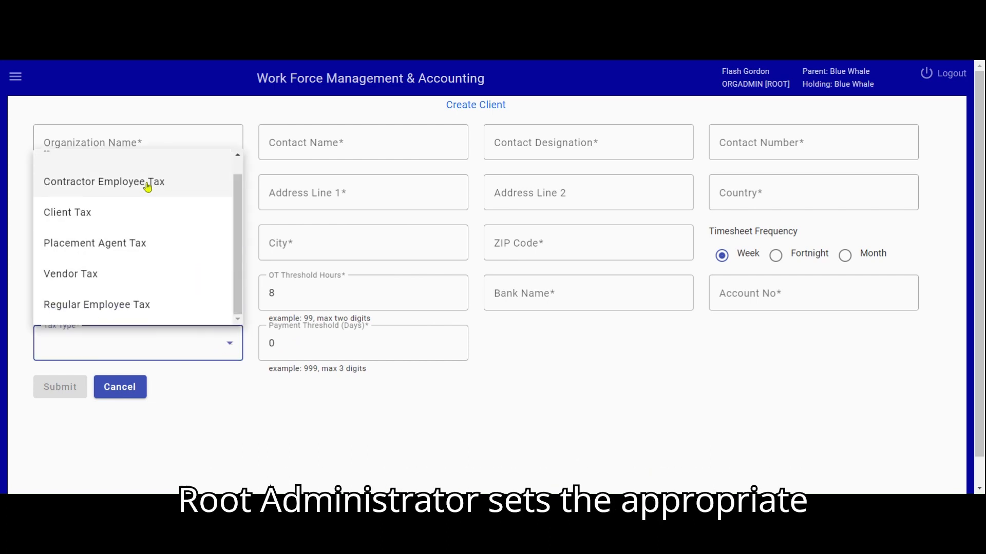
click(81, 215)
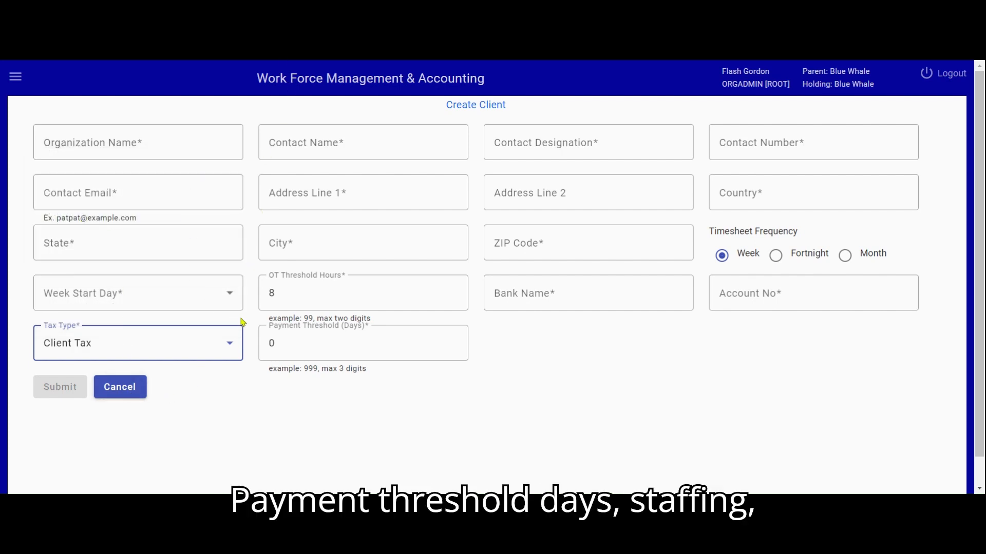
Set the new client's payment threshold to 7 days.
click(272, 327)
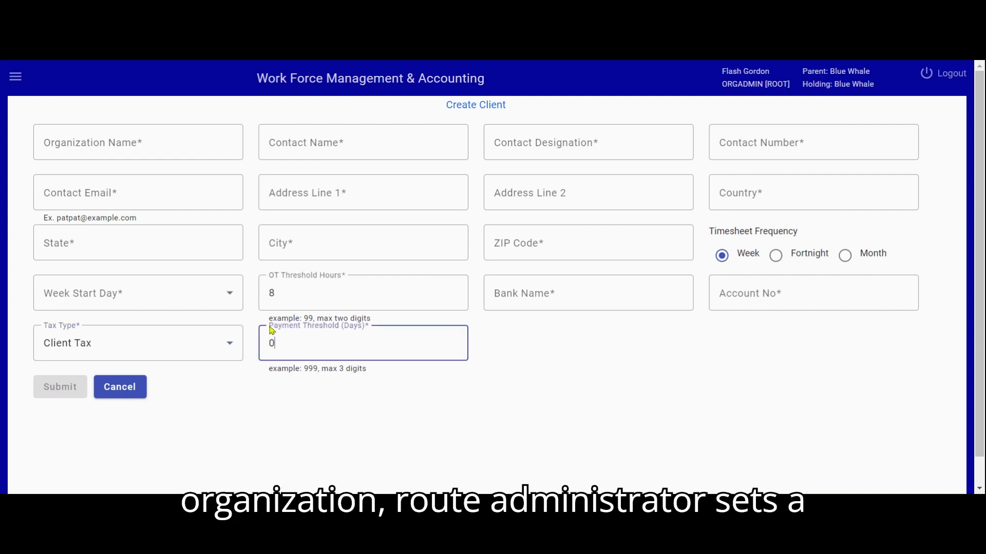
drag(269, 328, 360, 328)
click(362, 328)
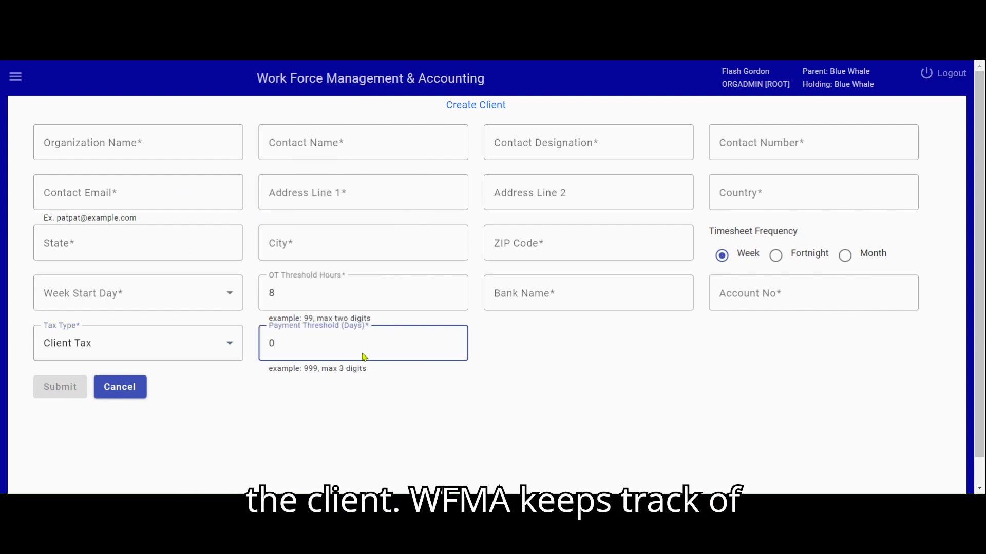
mouse_move(319, 345)
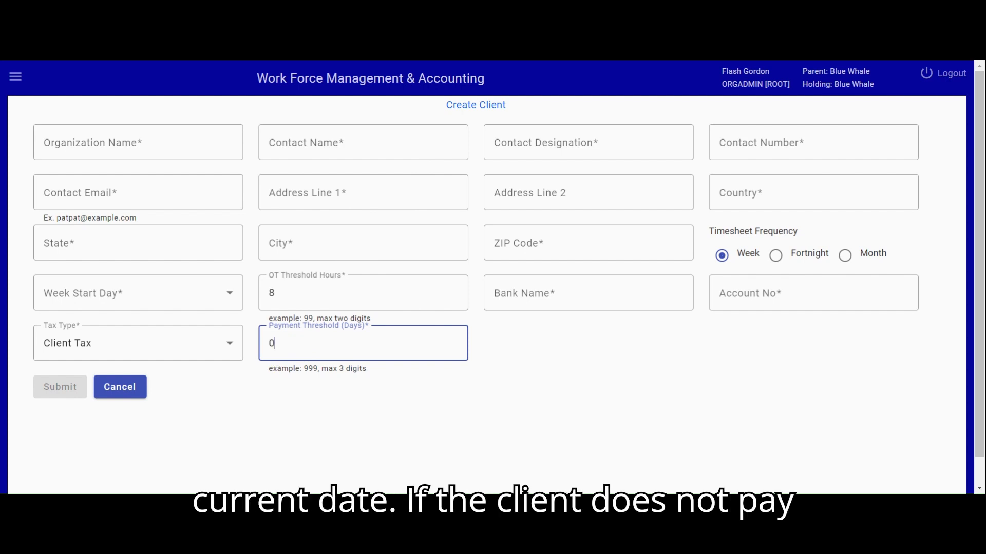
key(BackSpace)
text(7)
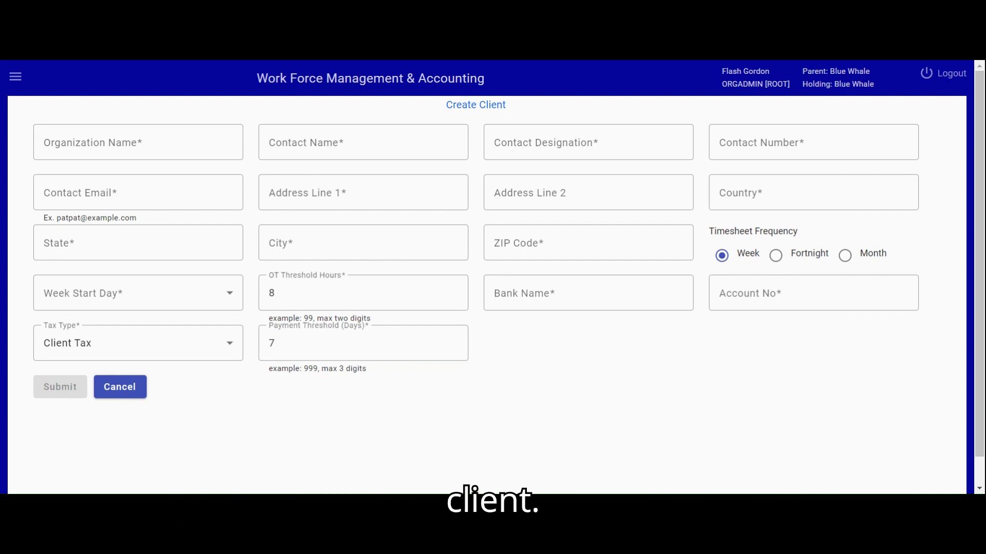
Enter New Org as the organization name, and fill in the contact's name, designation CEO, phone number and e-mail.
click(176, 139)
text(New Org)
key(Tab)
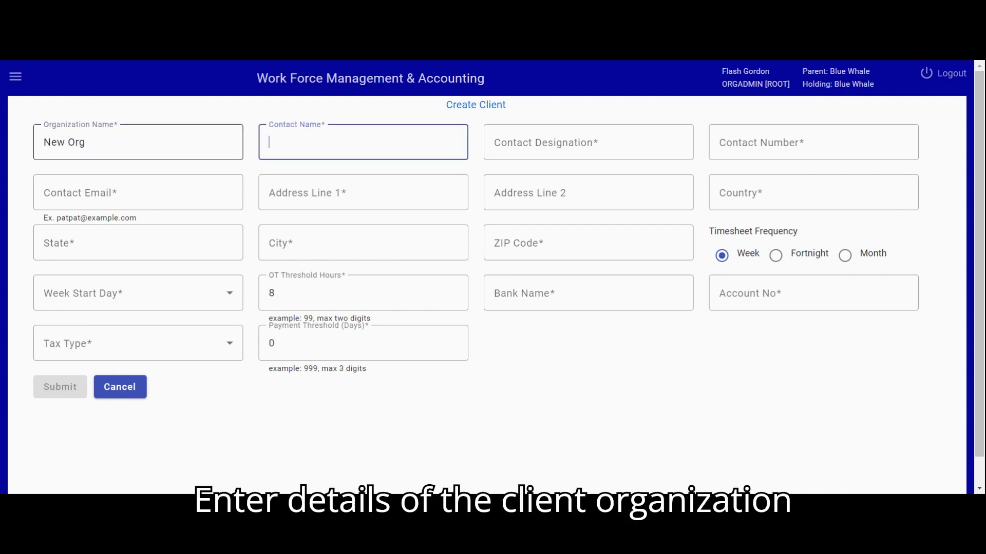
text(Harry Potter)
key(Tab)
text(CEO)
key(Tab)
key(Tab)
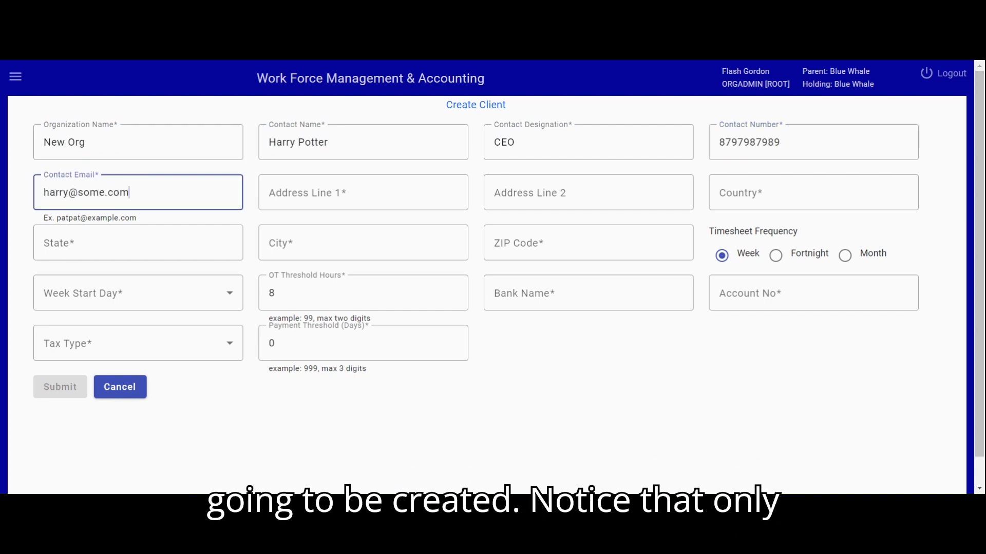
Fill in the client's street address without a second address line and set the country to USA.
key(Tab)
text(^^)
text(Russel St)
key(Tab)
key(Tab)
text(USA)
key(Tab)
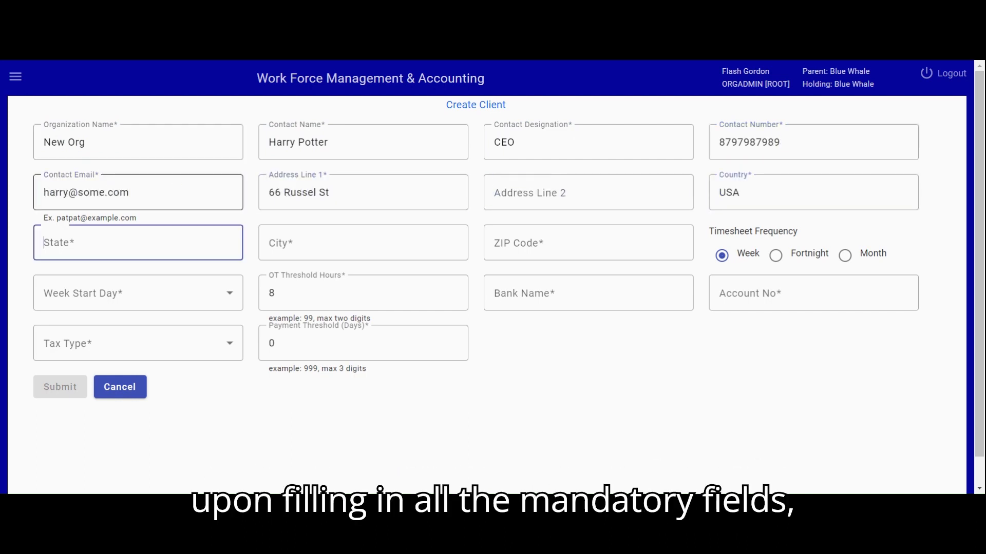
Enter NY as the state and New York as the city, and fill in the client's ZIP code.
text(NY)
key(Tab)
text(New York)
key(Tab)
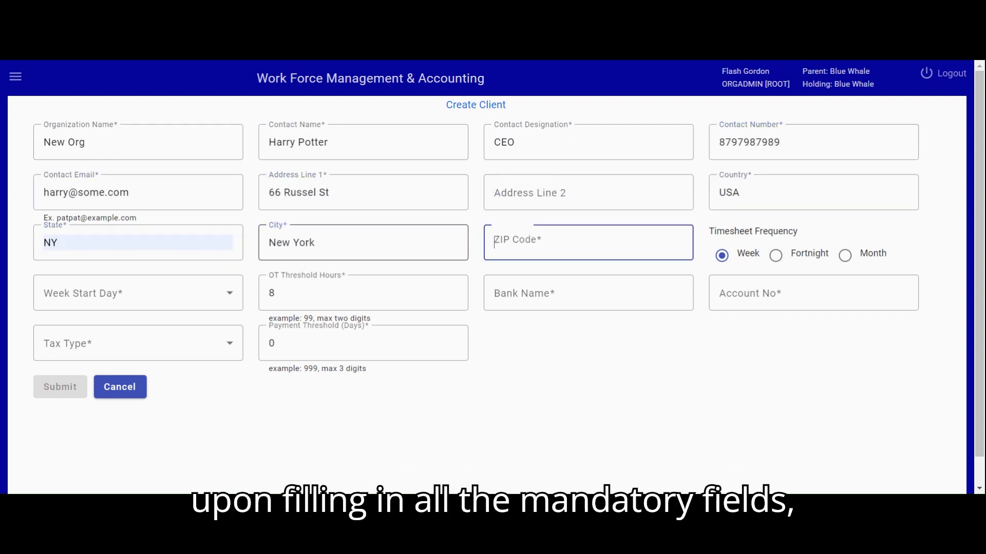
text(86678)
key(Tab)
Set New Org's week start day to Tuesday.
click(167, 304)
click(138, 392)
click(361, 291)
Enter US Bank as the client's bank and fill in the bank account number.
click(537, 296)
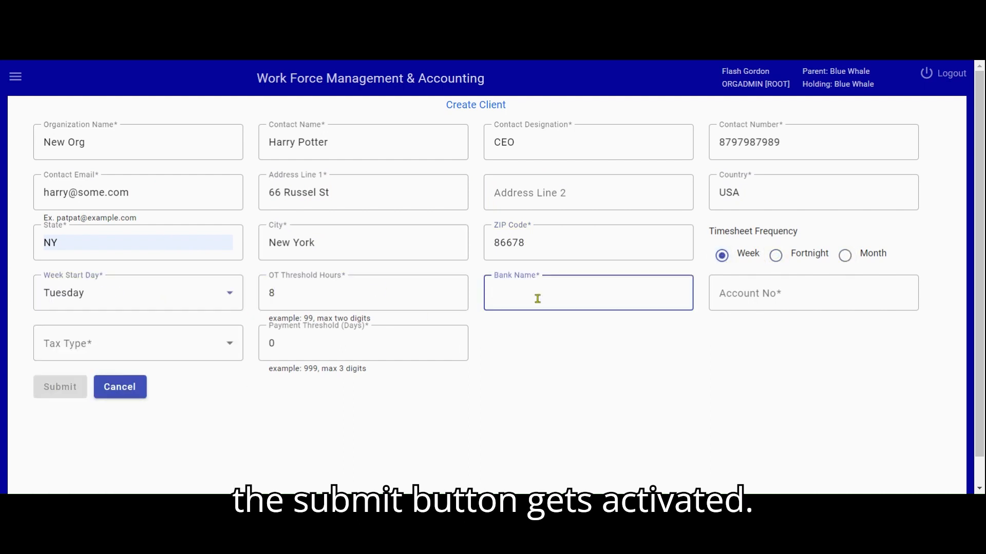
click(558, 317)
click(772, 291)
Set New Org's tax type to Client Tax and its payment threshold to 5 days.
click(227, 351)
click(67, 229)
click(292, 342)
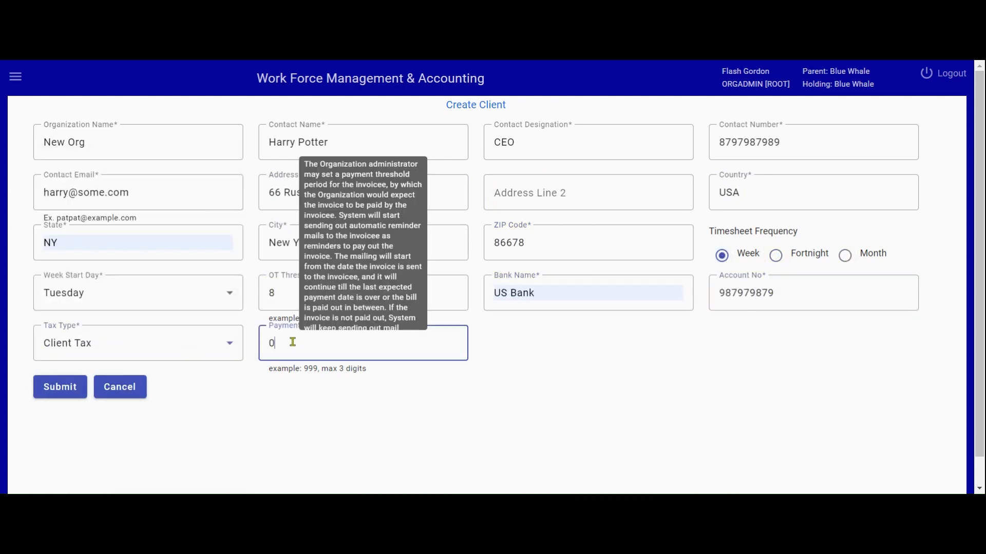
key(BackSpace)
text(5)
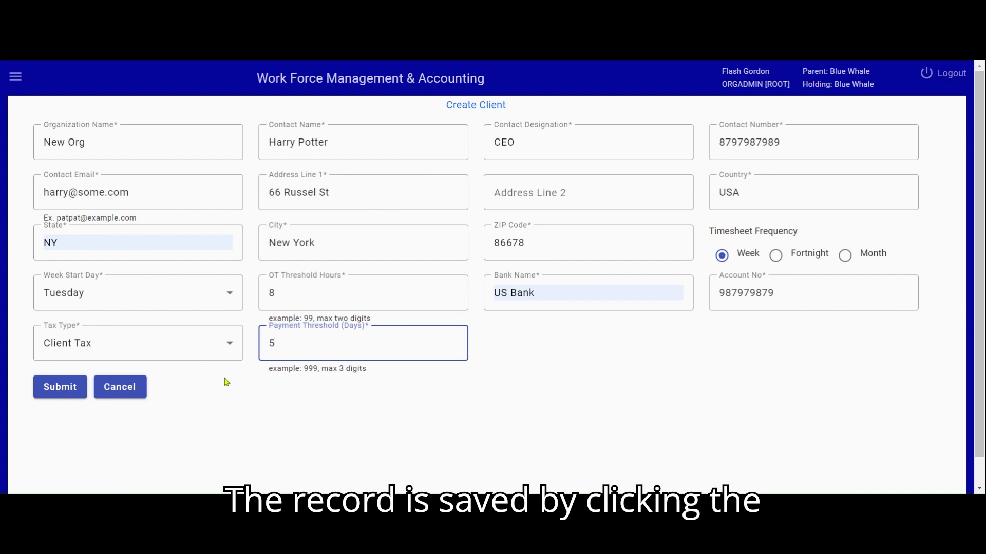
click(334, 60)
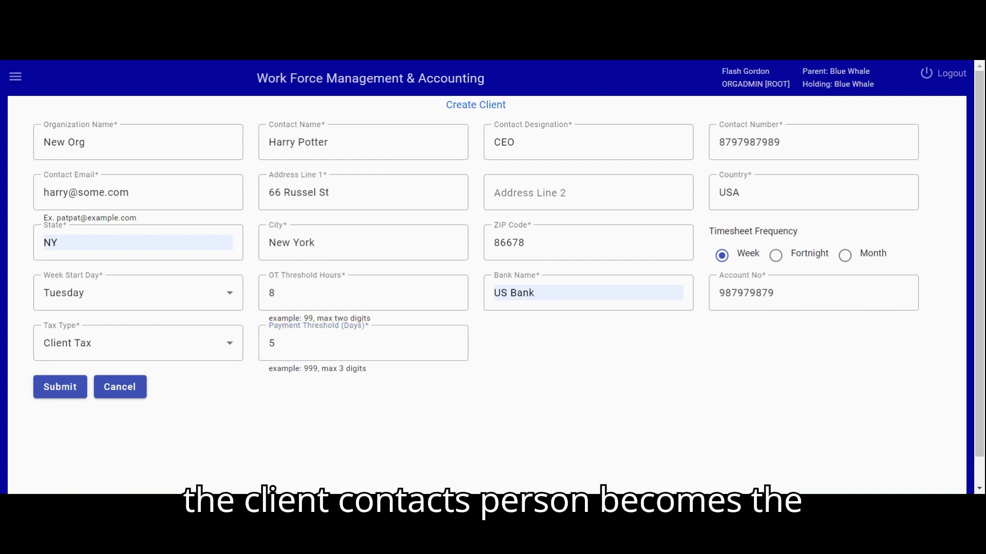
click(293, 342)
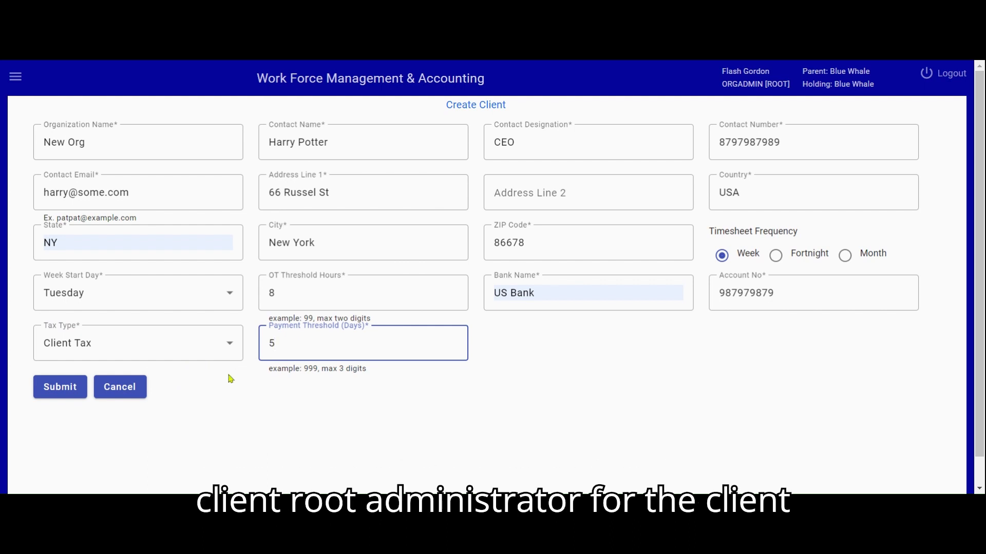
click(334, 60)
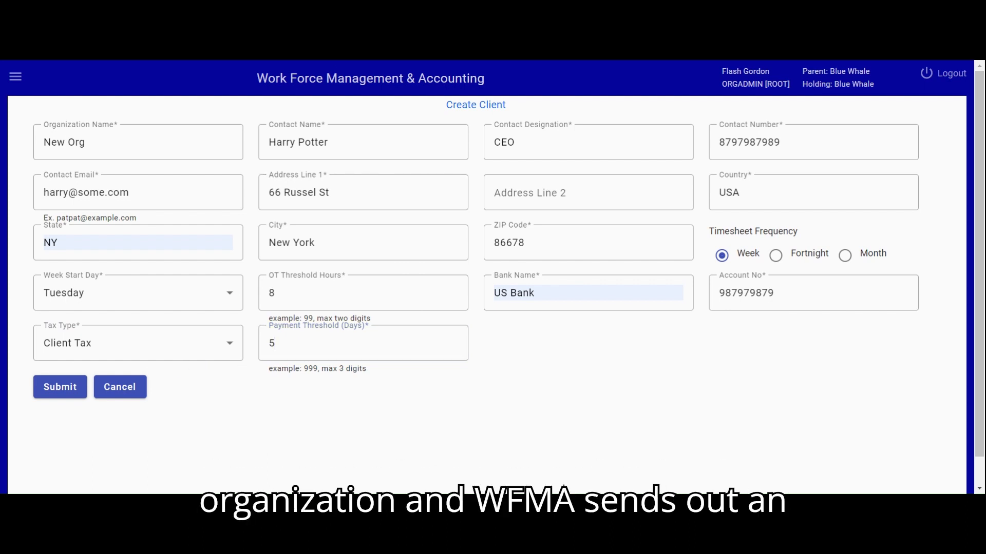
click(293, 343)
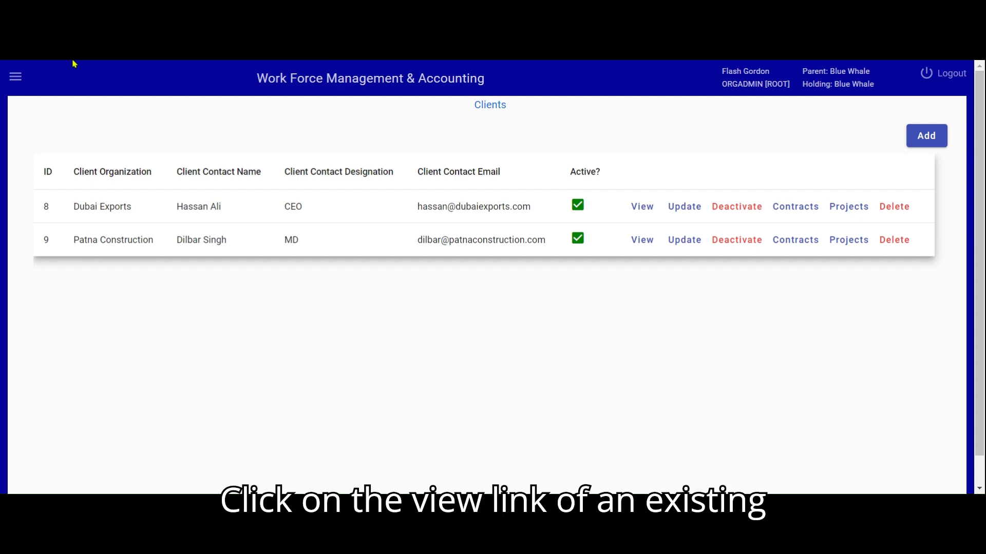
View the organization details of the Dubai Exports client and return to the client list.
click(644, 207)
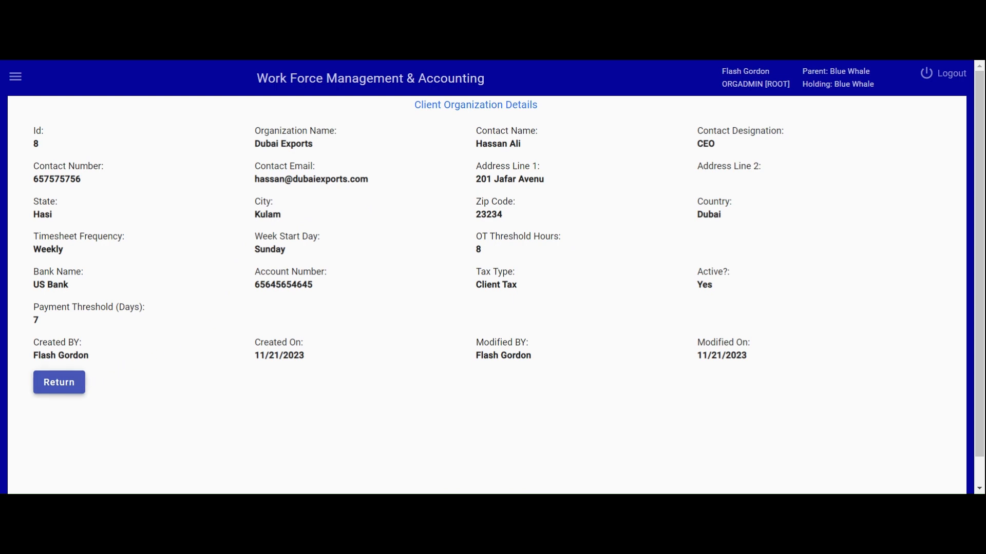
click(75, 380)
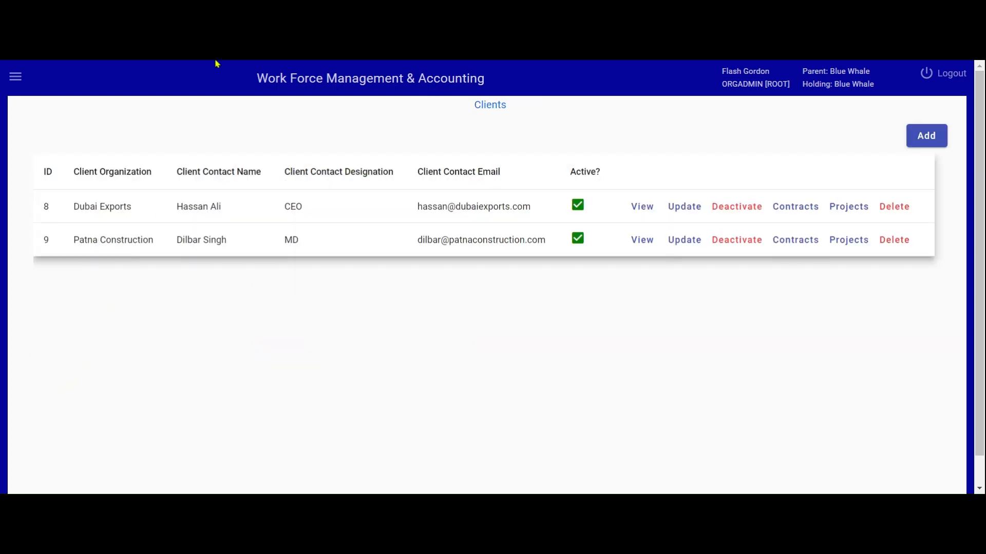
Open Dubai Exports for updating, review its organization name, contact name, designation and e-mail, and submit the update.
click(679, 208)
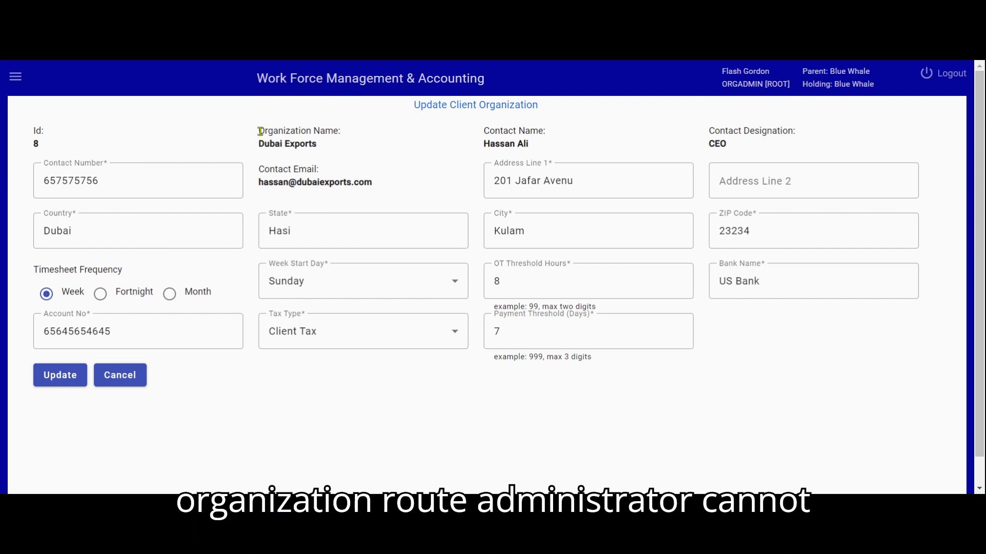
drag(261, 132, 343, 131)
drag(483, 132, 542, 132)
drag(708, 131, 800, 136)
drag(260, 168, 314, 172)
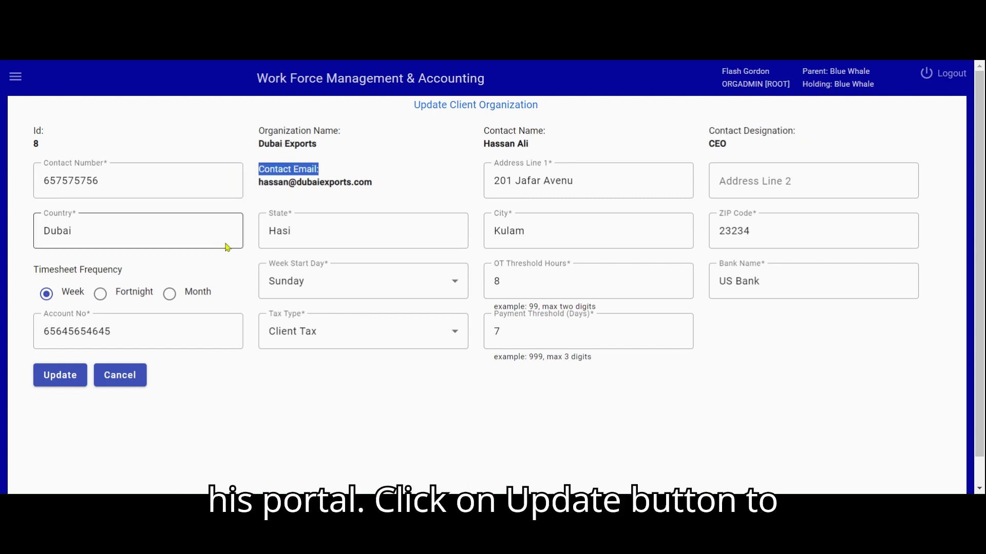
click(60, 375)
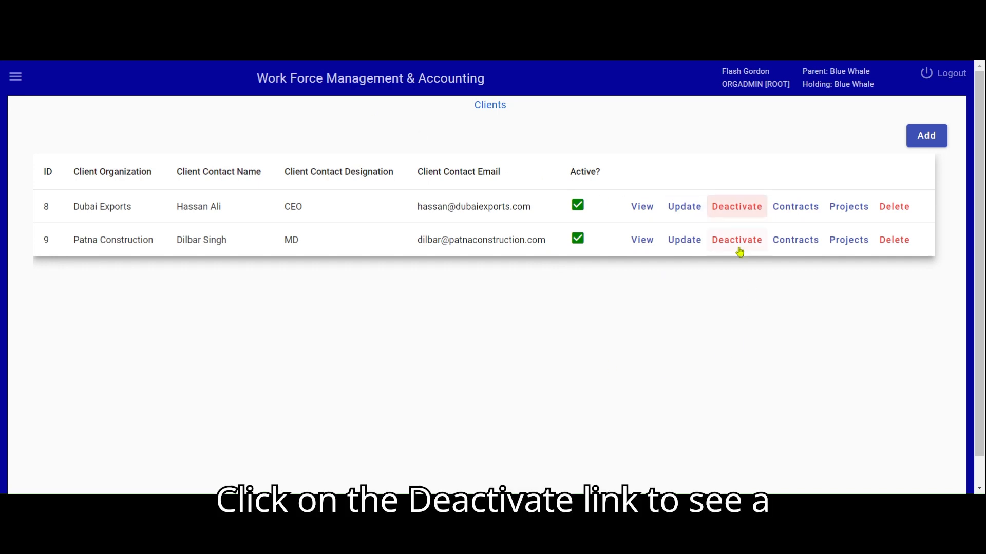
Start deactivating the Dubai Exports client and cancel at the confirmation.
click(740, 214)
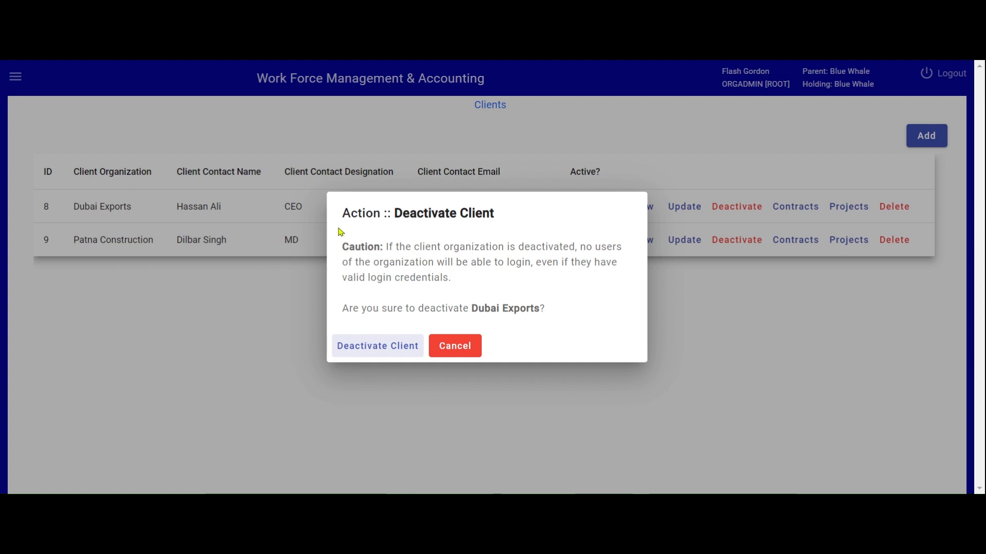
click(475, 350)
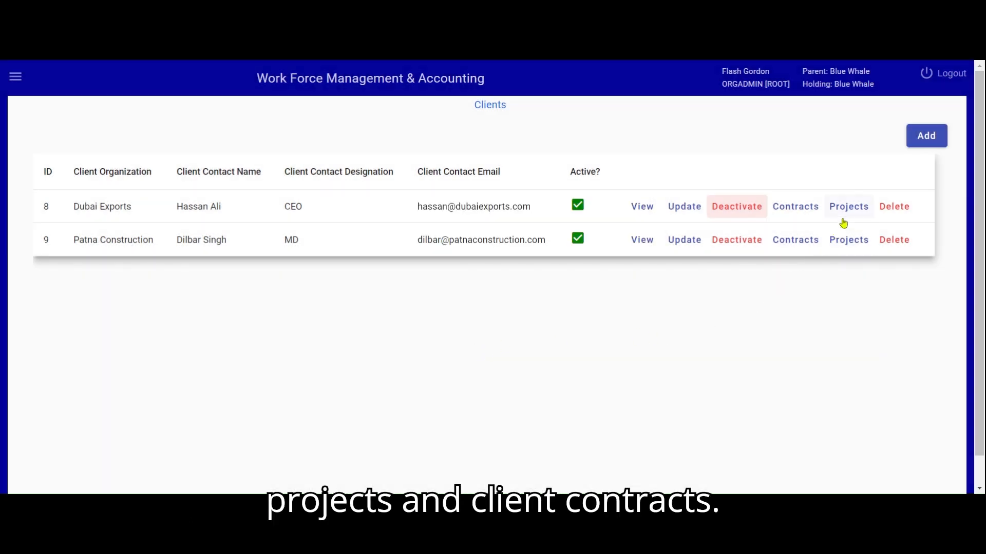